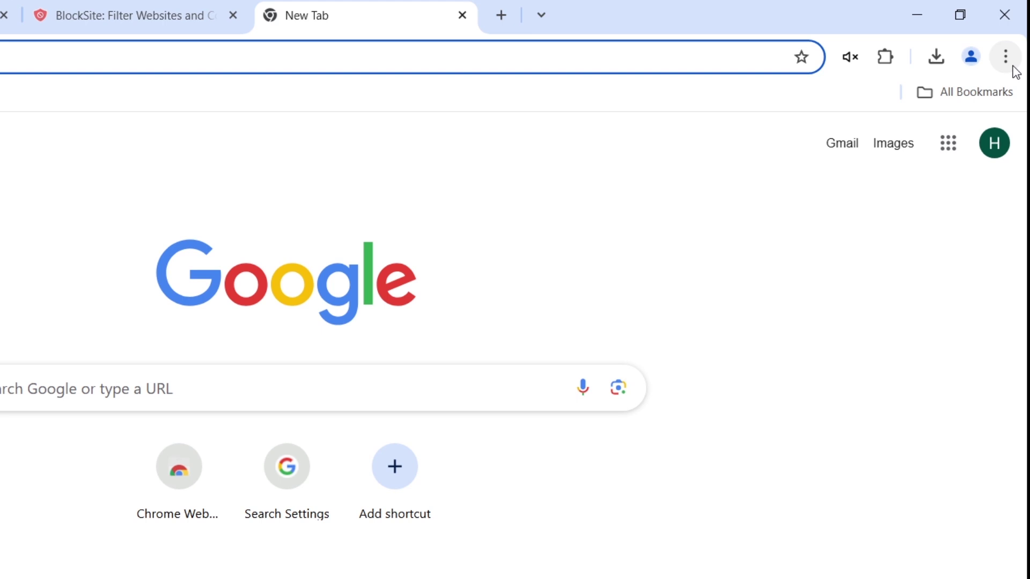
- Open Chrome's main three-dot menu on the New Tab page
click(998, 63)
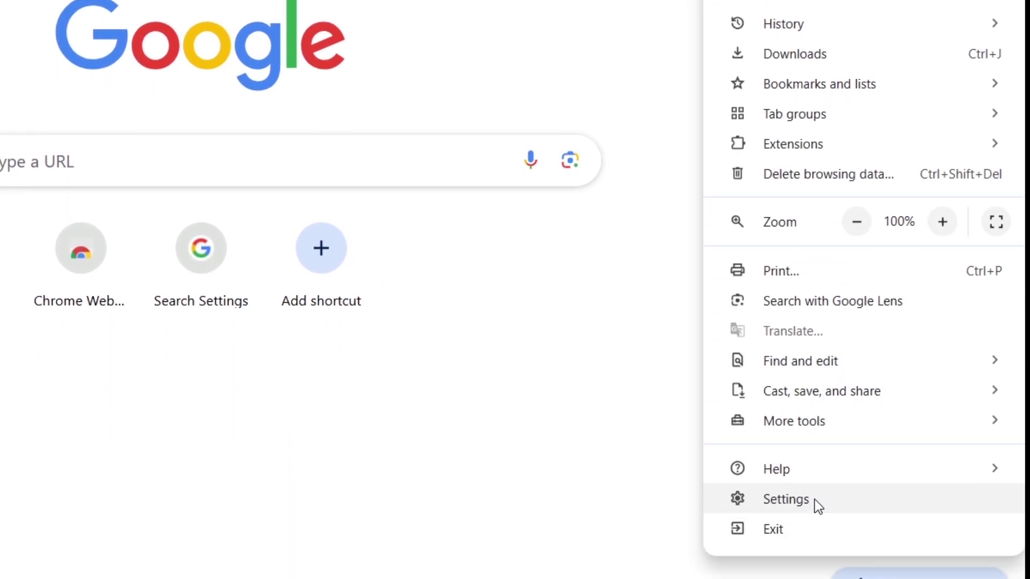
- Go to Settings and open Site settings under Privacy and security
click(814, 499)
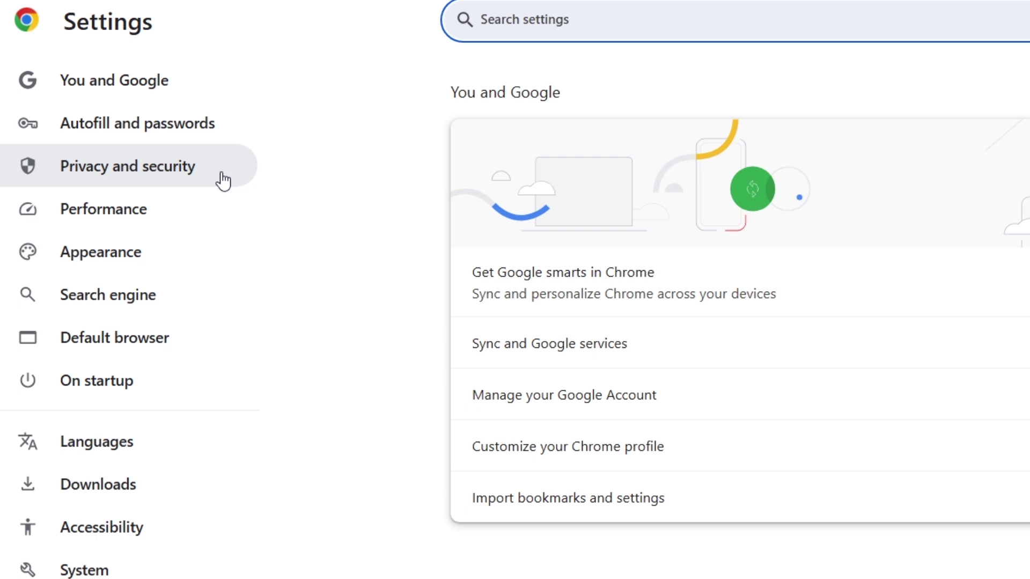
click(224, 180)
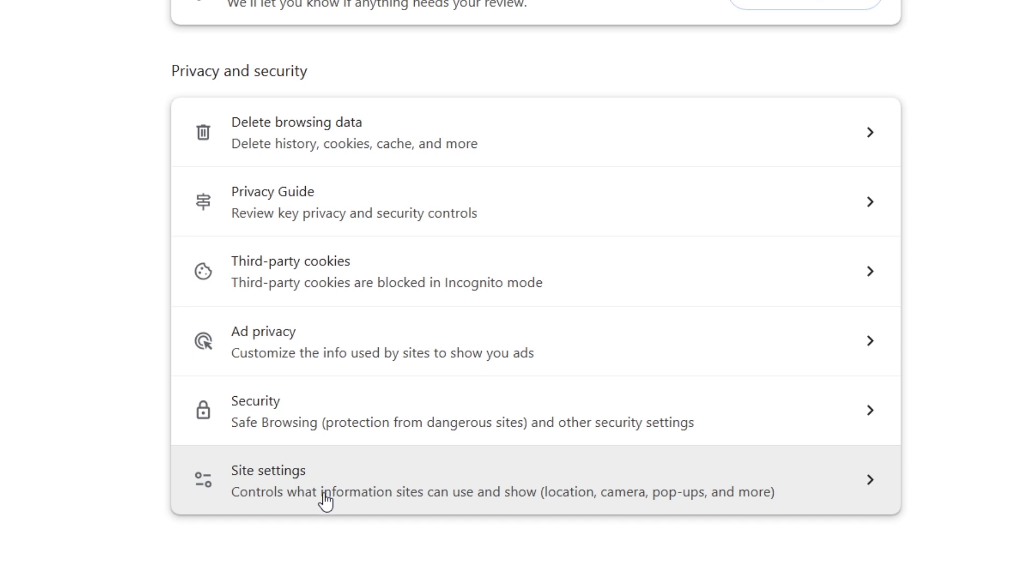
click(295, 493)
scroll(160, 289, down, 5)
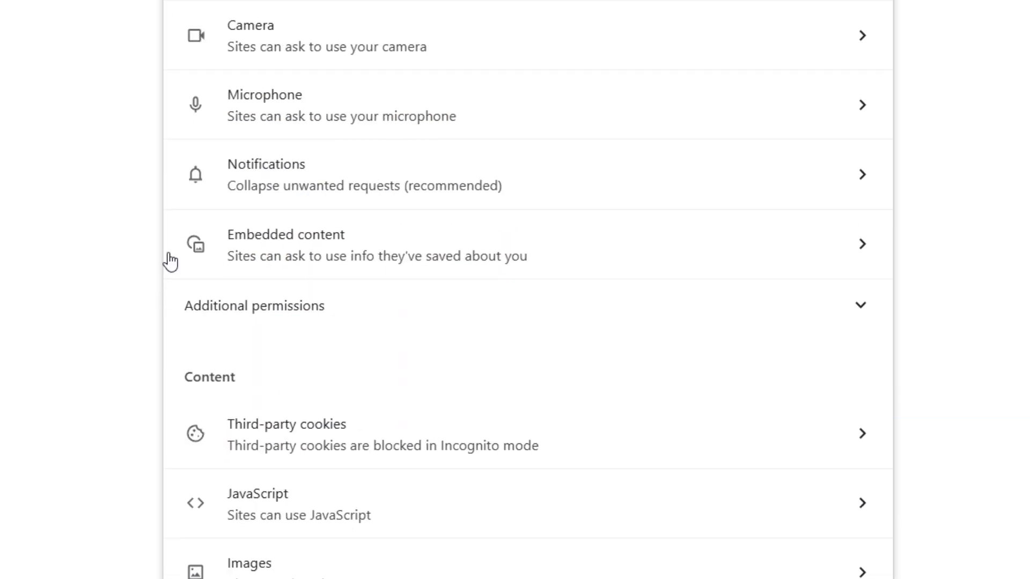
scroll(290, 290, up, 3)
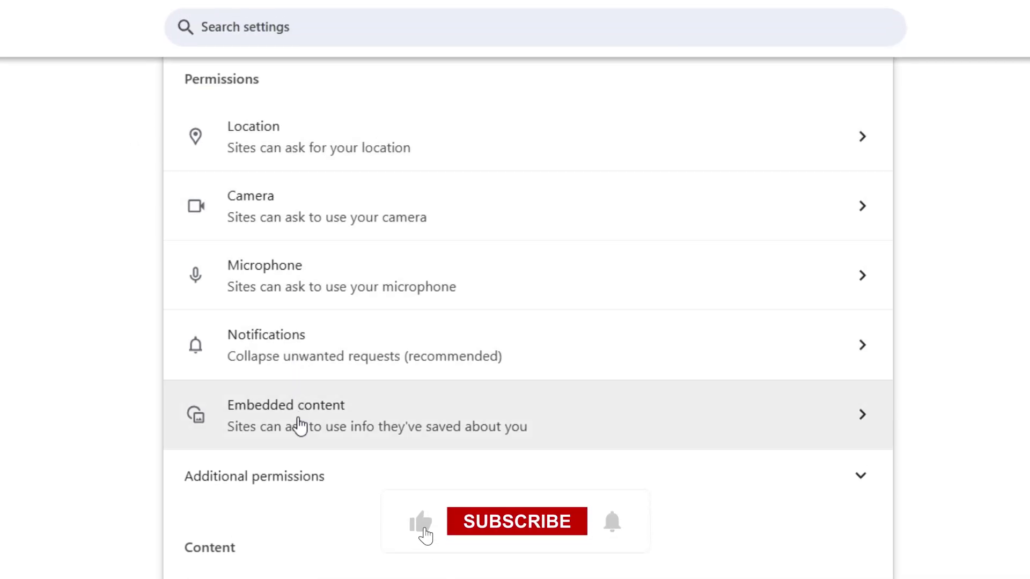
- Expand and collapse Additional permissions, then select the BlockSite extension title
click(322, 479)
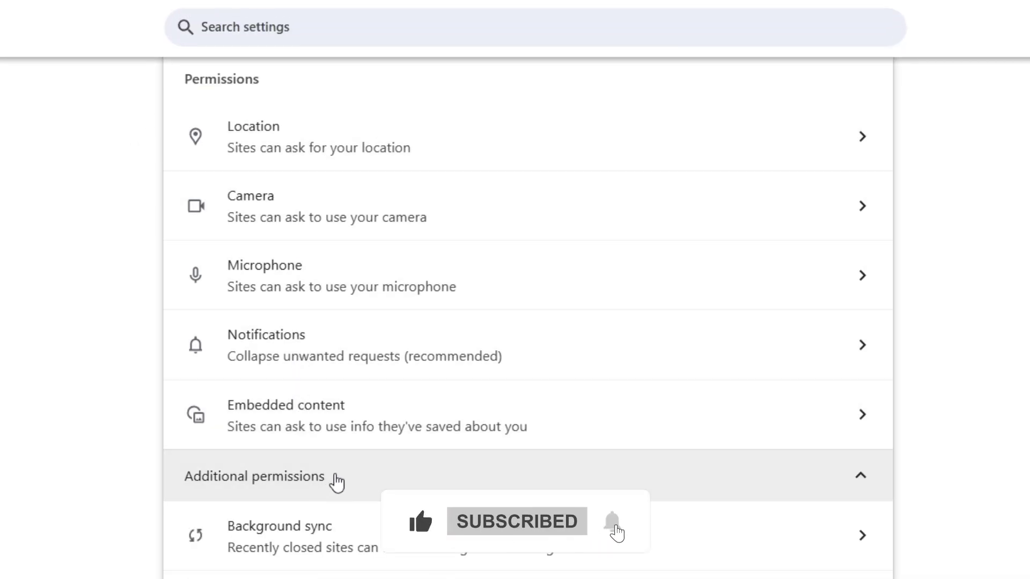
click(337, 479)
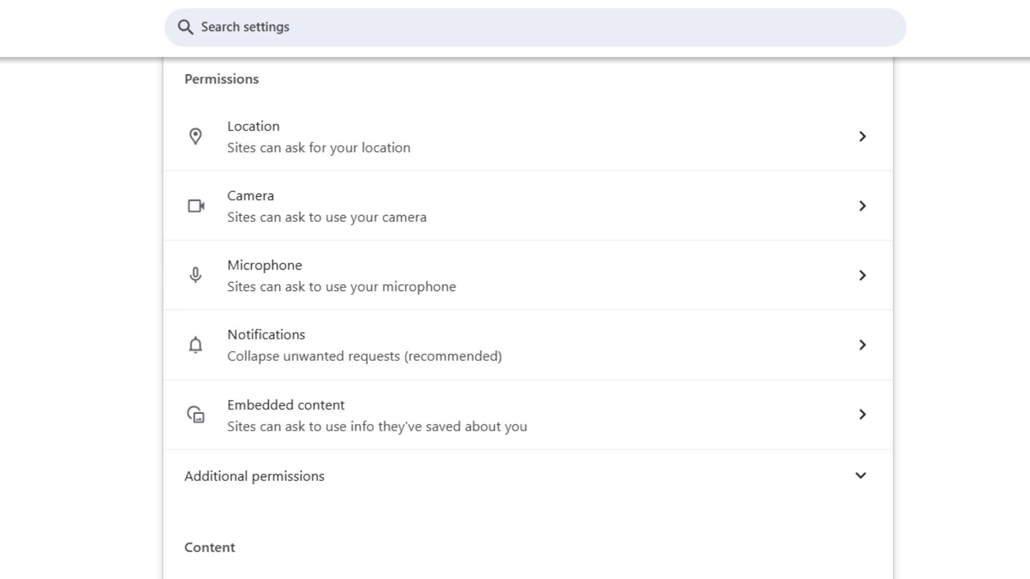
drag(248, 250, 475, 251)
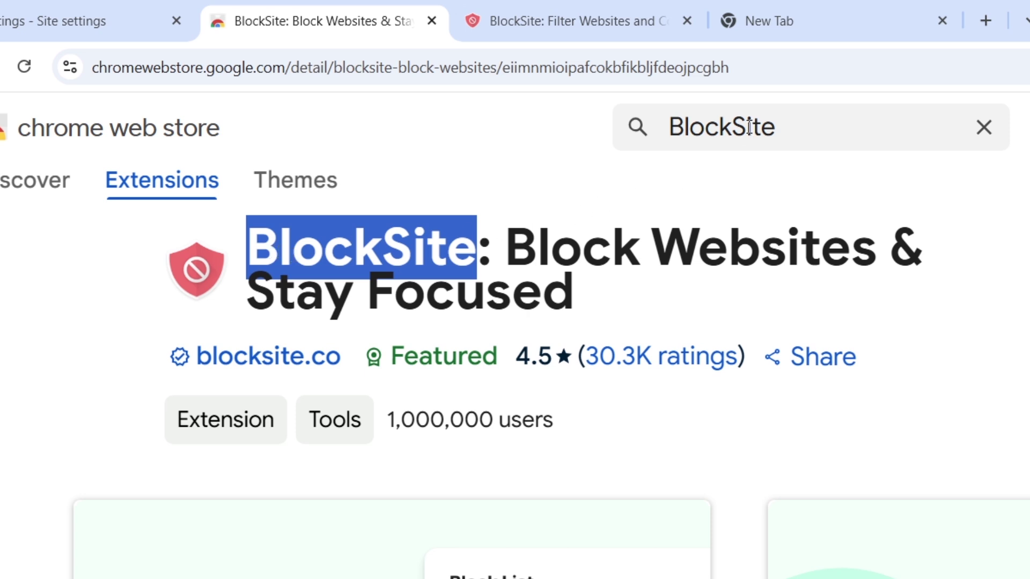
- Select the full BlockSite title, then start adding a site from BlockSite's Block List
click(541, 191)
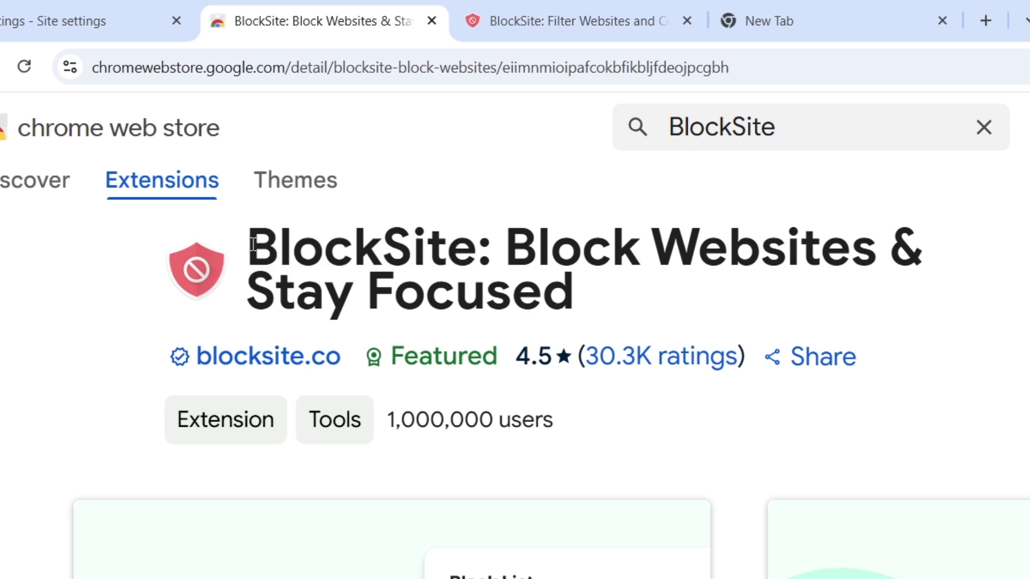
drag(249, 245, 587, 306)
click(547, 146)
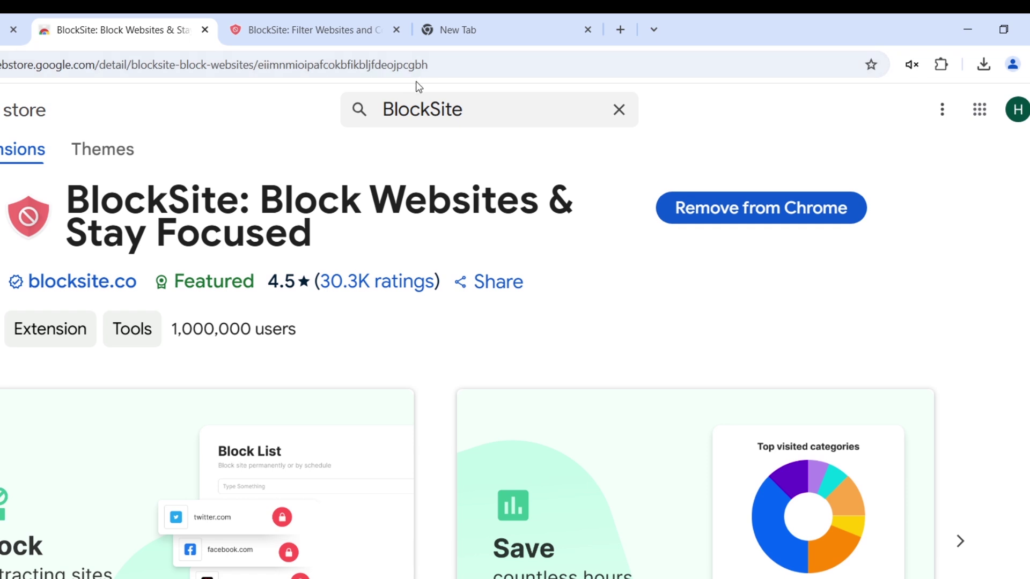
click(291, 30)
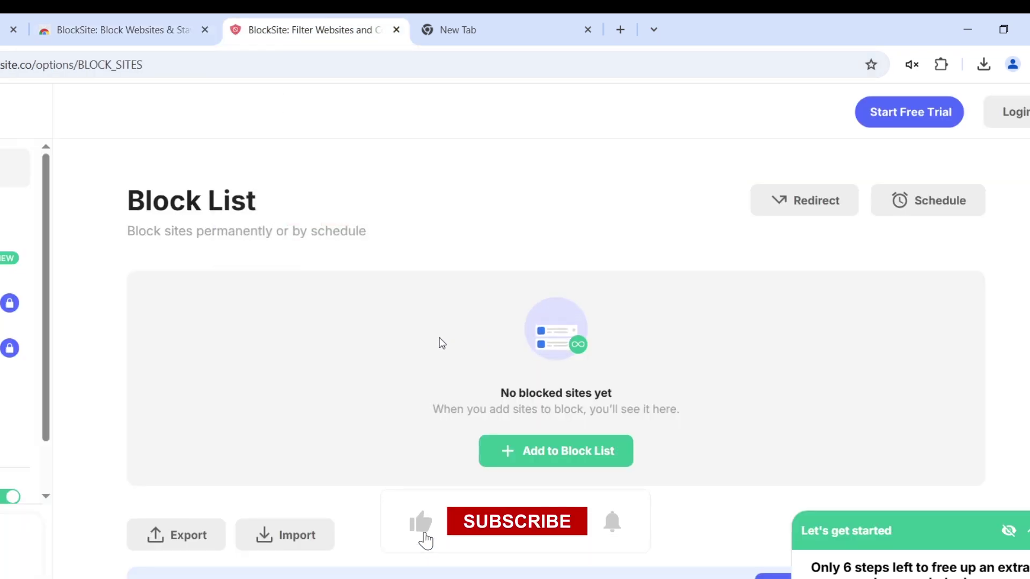
click(573, 451)
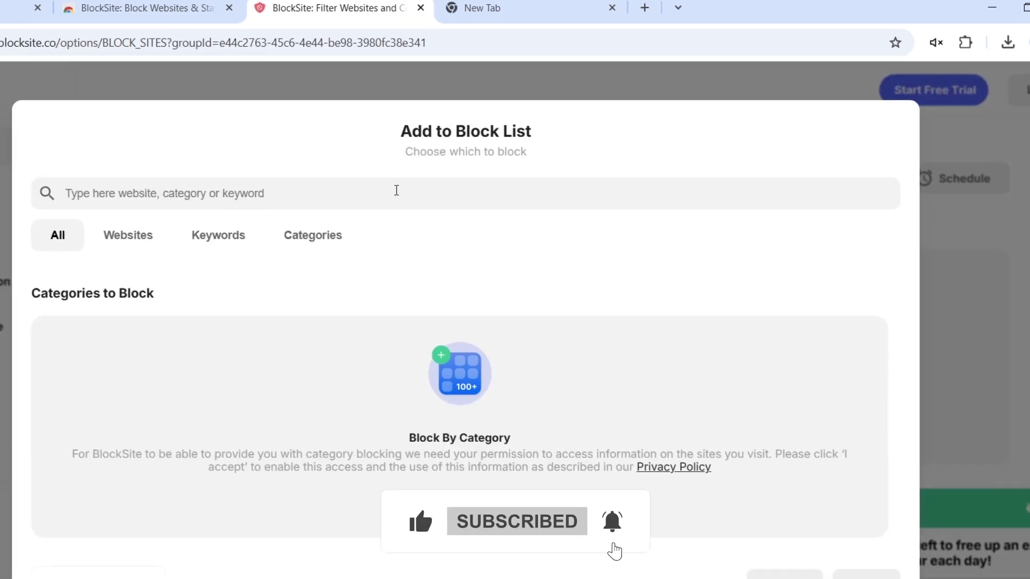
- Search for youtube.com, add it with the + button, and confirm with Done
click(395, 191)
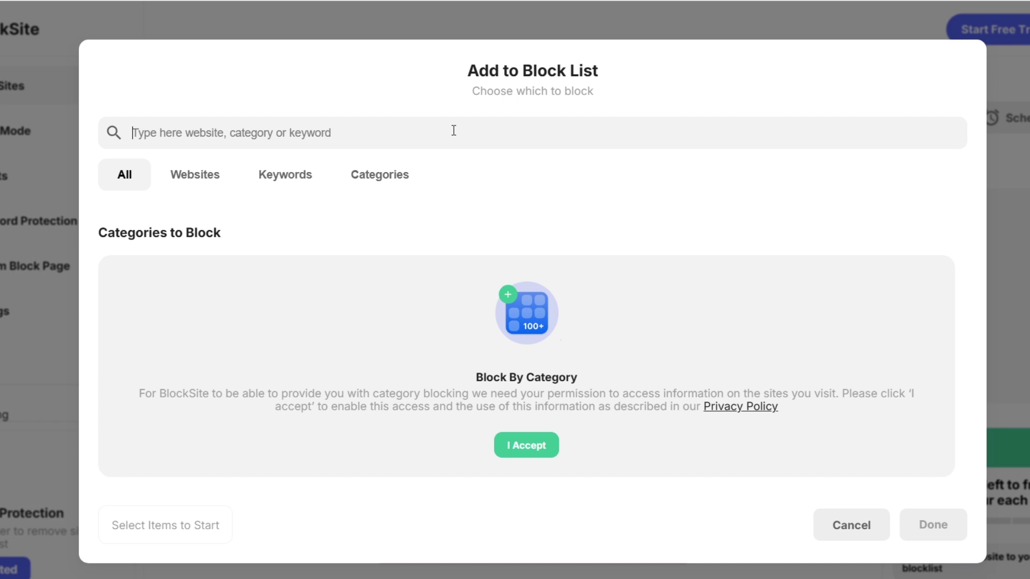
text(yo)
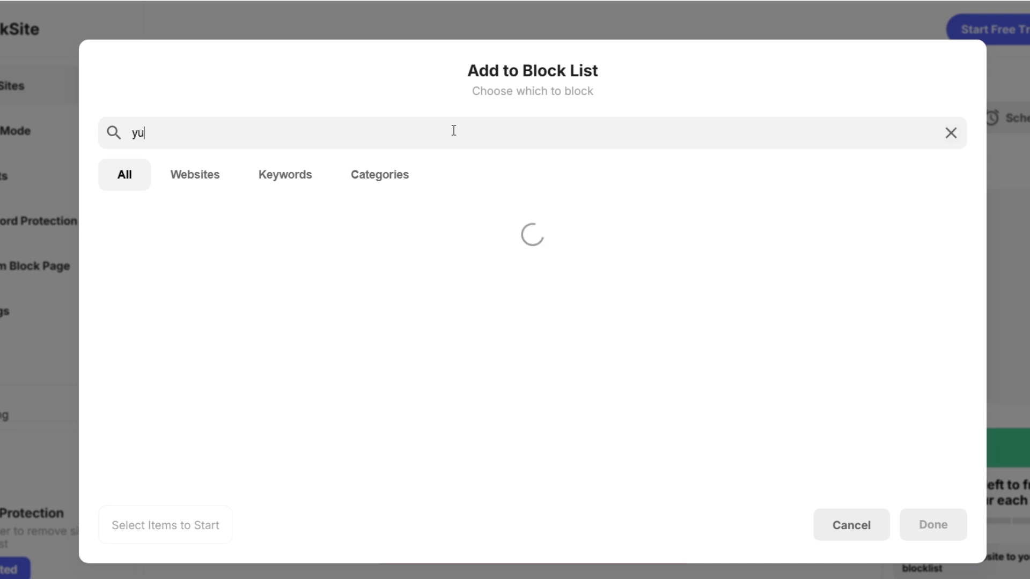
key(BackSpace)
key(BackSpace)
text(youtube.com)
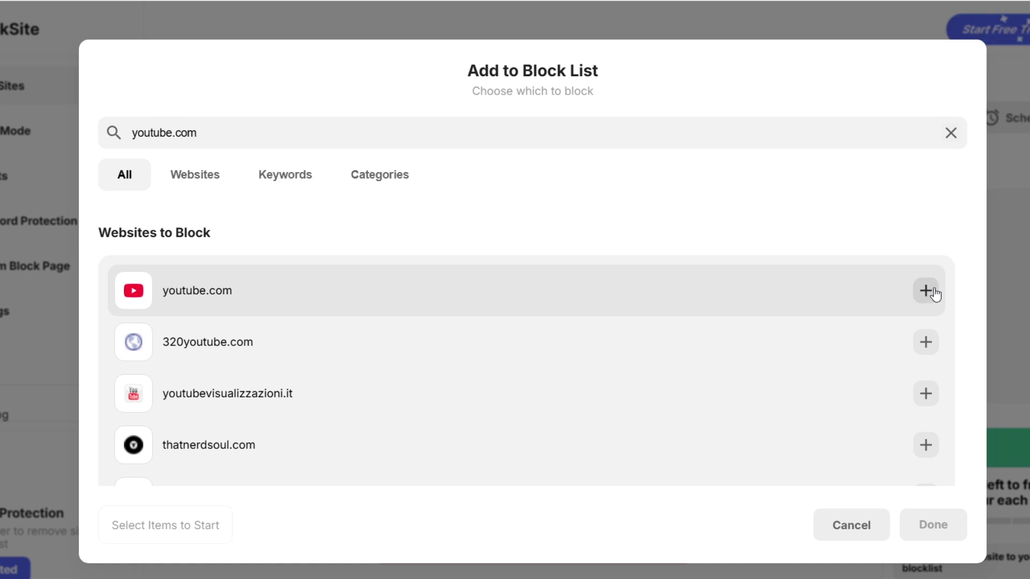
click(926, 290)
click(932, 524)
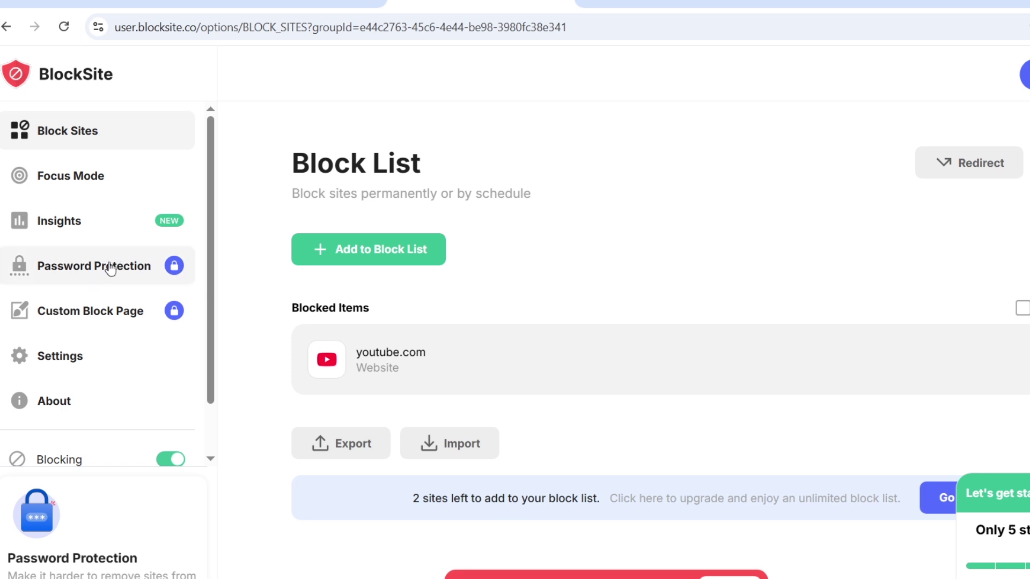
- Remove youtube.com from the Block List, then minimize Chrome from the New Tab page
click(110, 268)
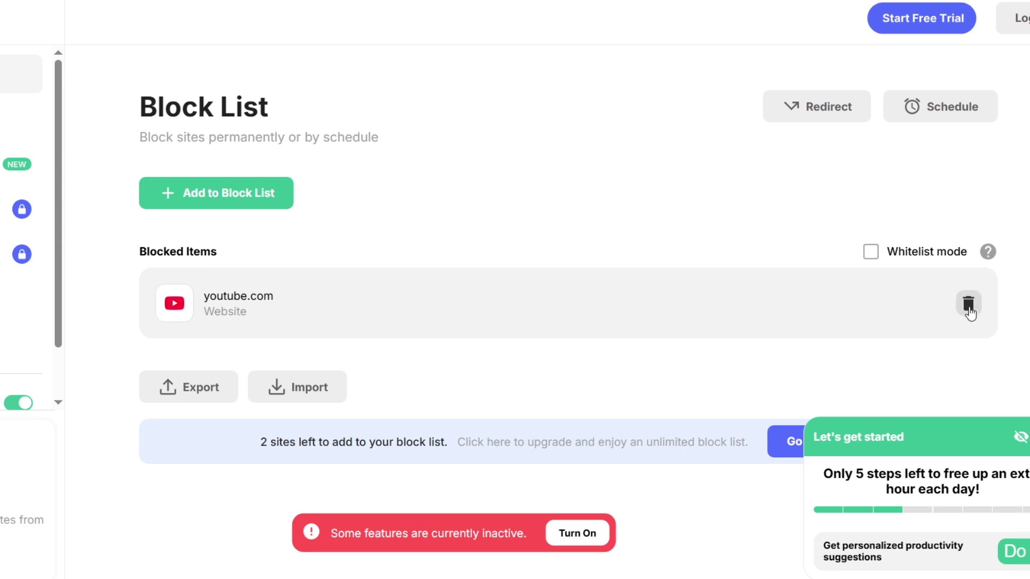
click(969, 305)
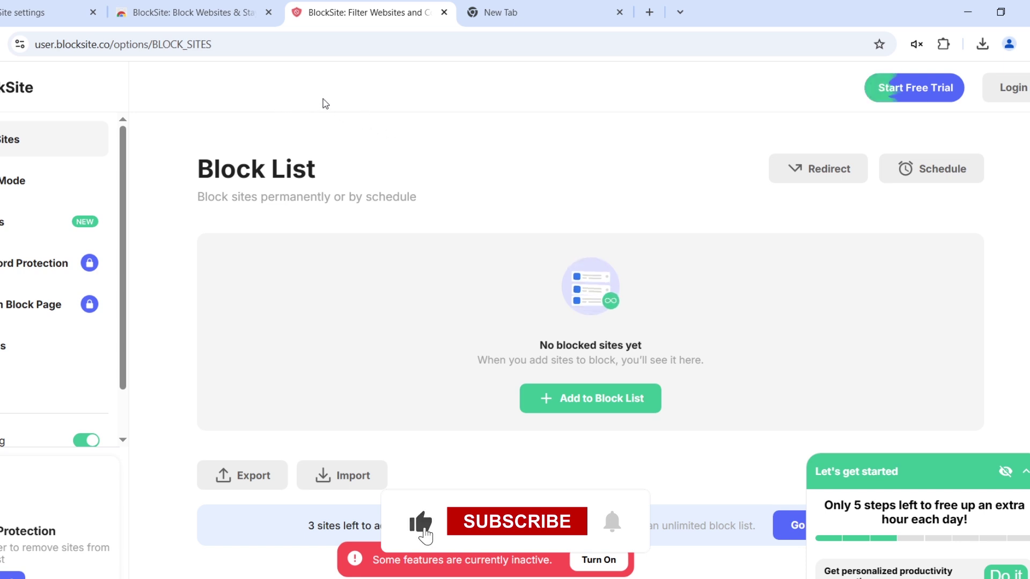
click(534, 14)
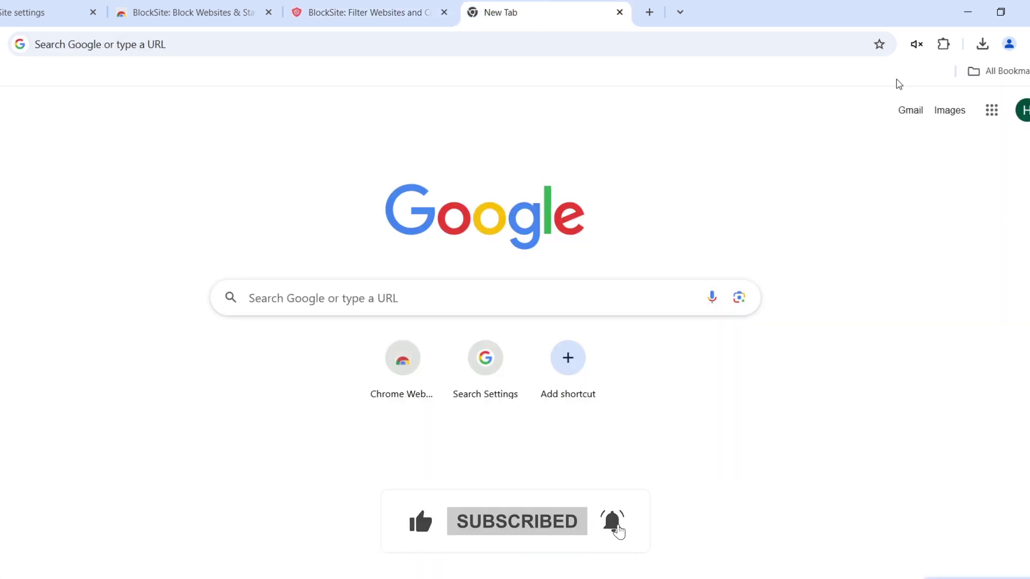
click(967, 11)
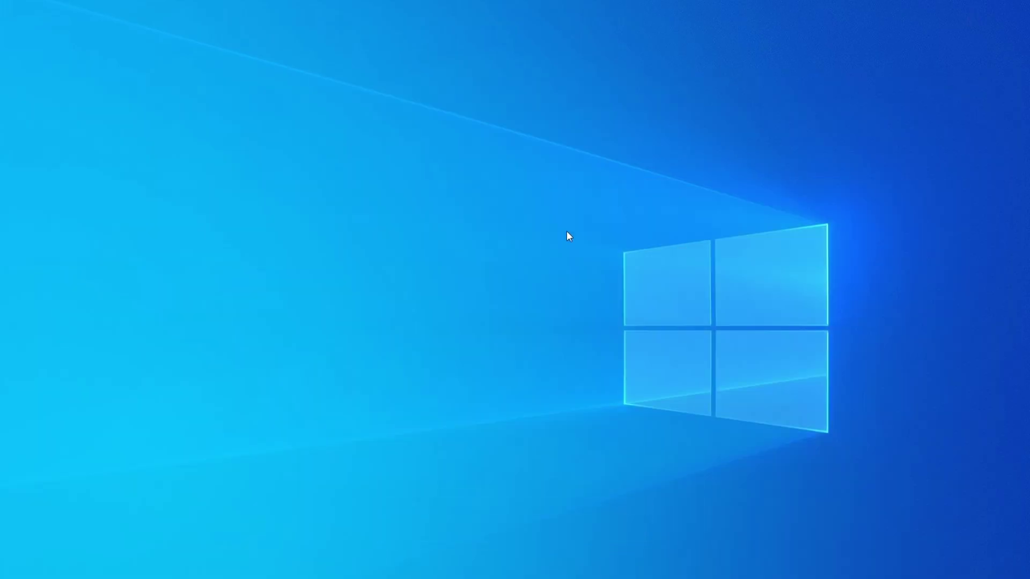